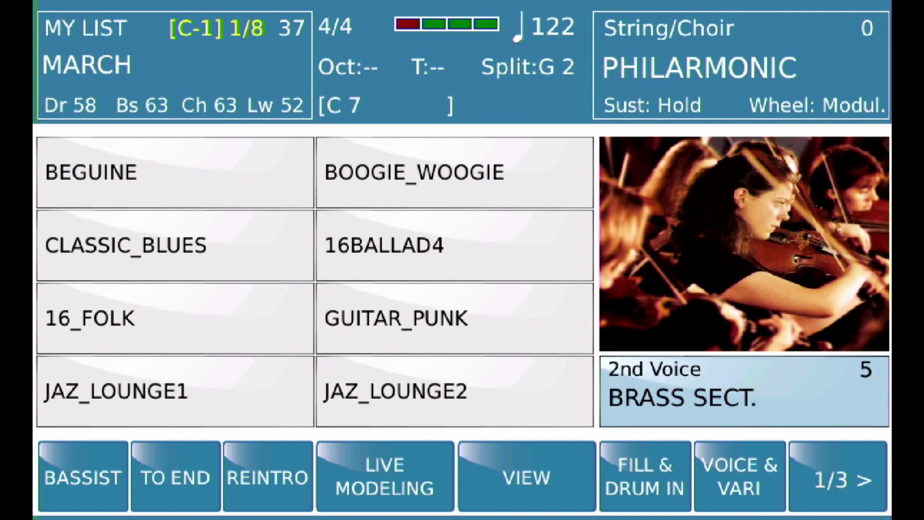
In My List, replace BEGUINE with DANCE_HALL and BOOGIE_WOOGIE with DANCE_LOUNGE1 from the Dance family
left_click(175, 172)
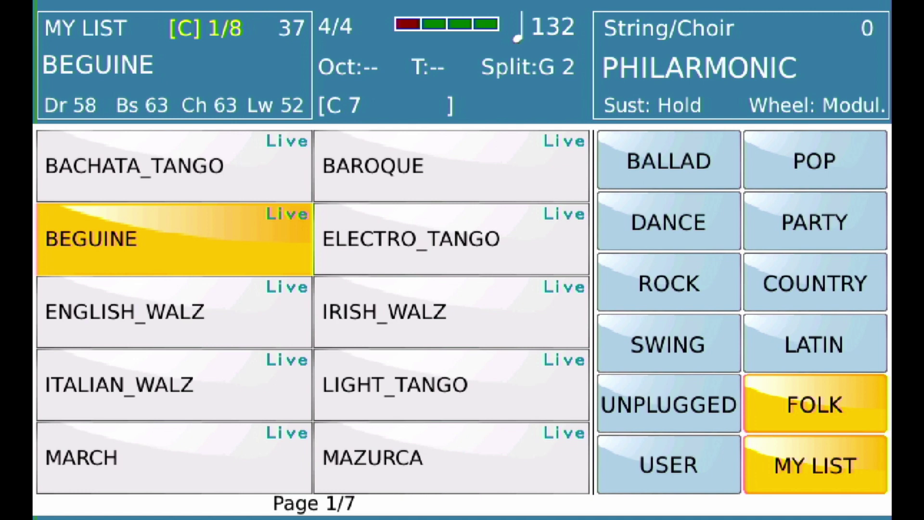
left_click(669, 221)
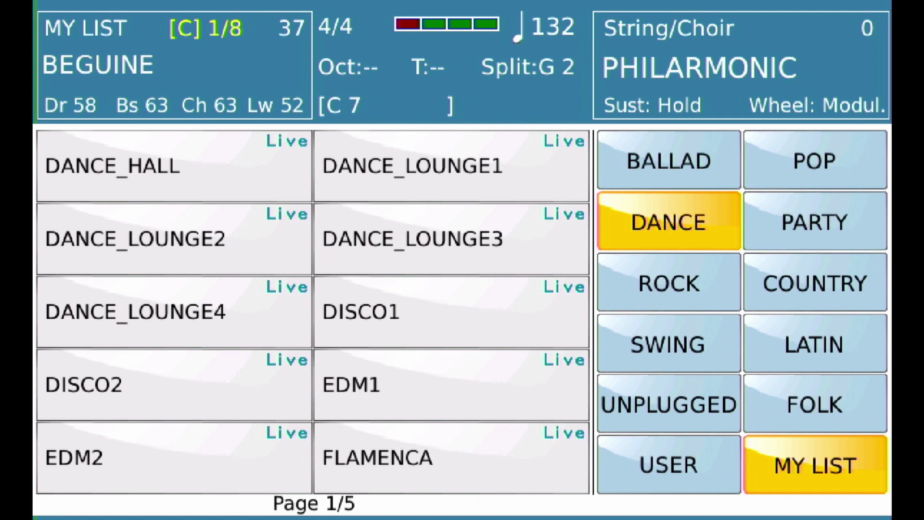
left_click(174, 165)
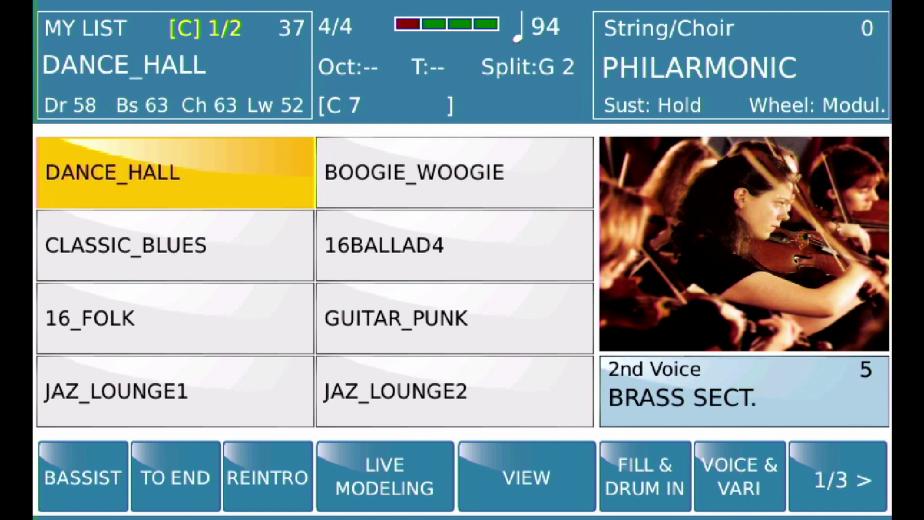
left_click(454, 172)
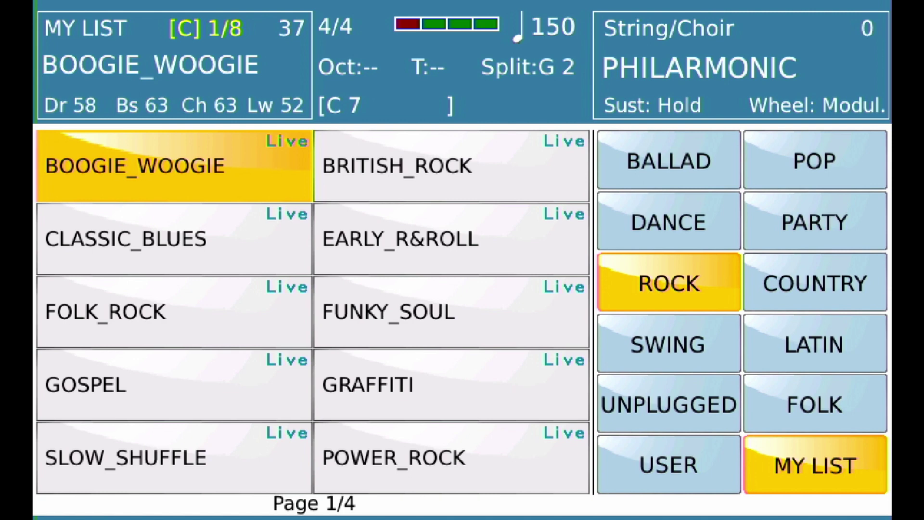
left_click(668, 222)
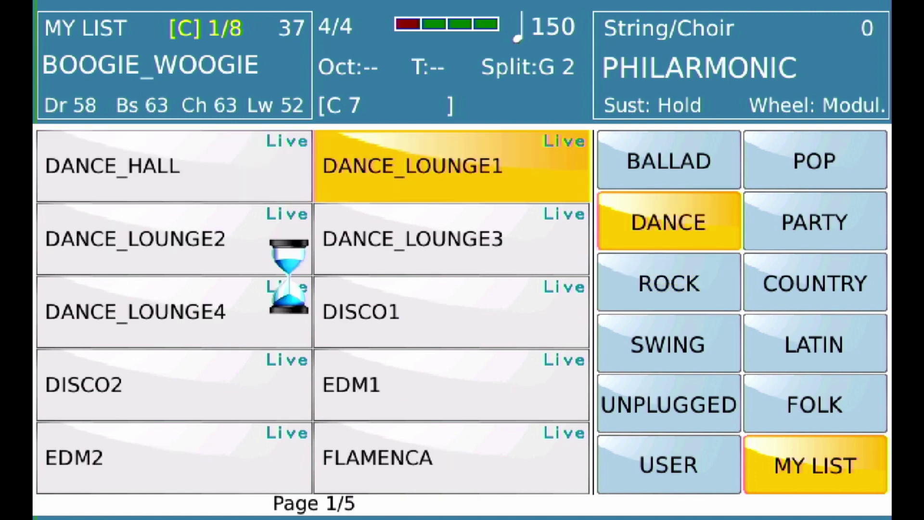
left_click(451, 166)
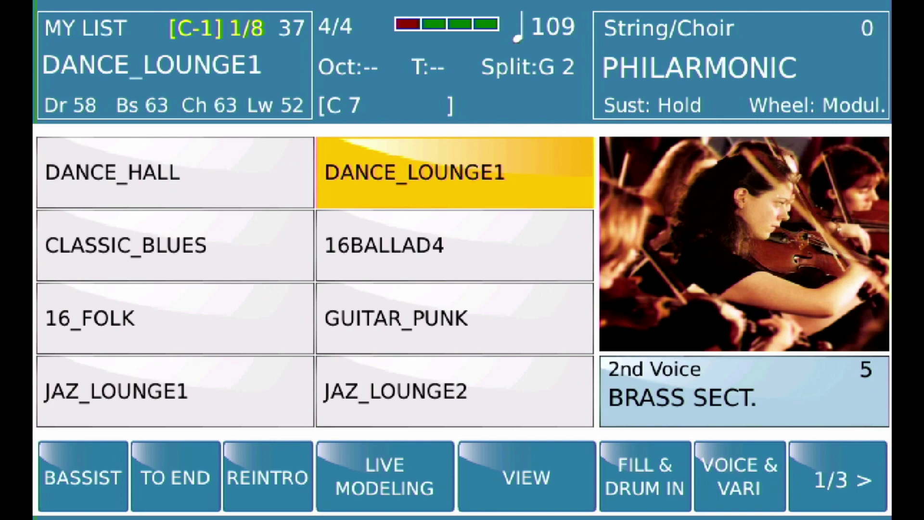
In My List, replace CLASSIC_BLUES with DANCE_LOUNGE2 and 16BALLAD4 with DANCE_LOUNGE3 from the Dance family
left_click(174, 245)
left_click(174, 65)
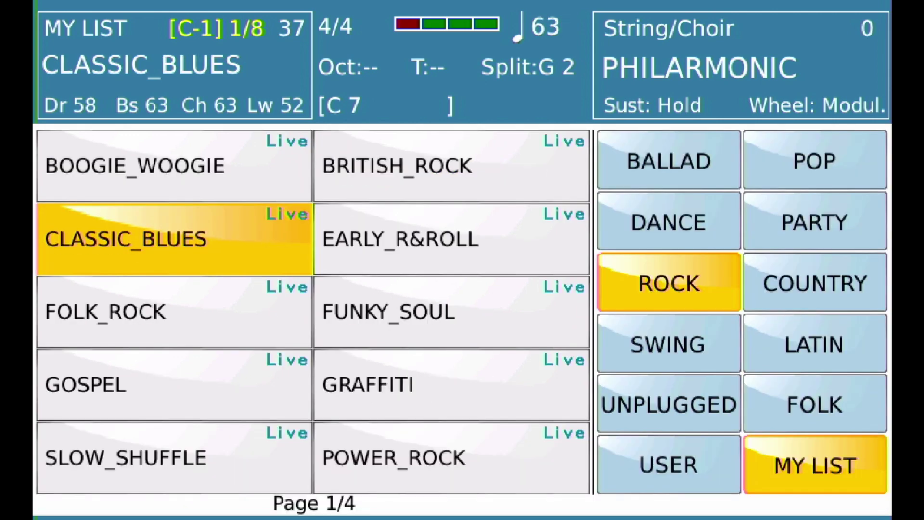
left_click(668, 221)
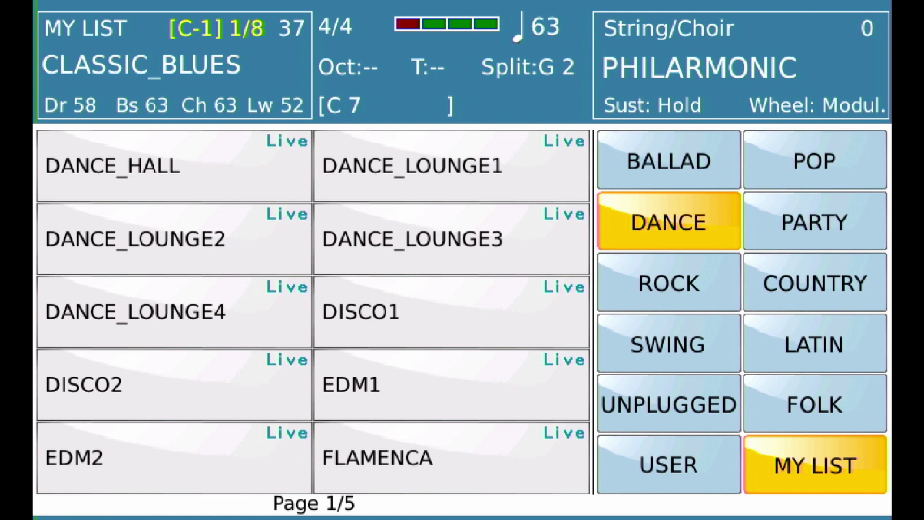
left_click(175, 238)
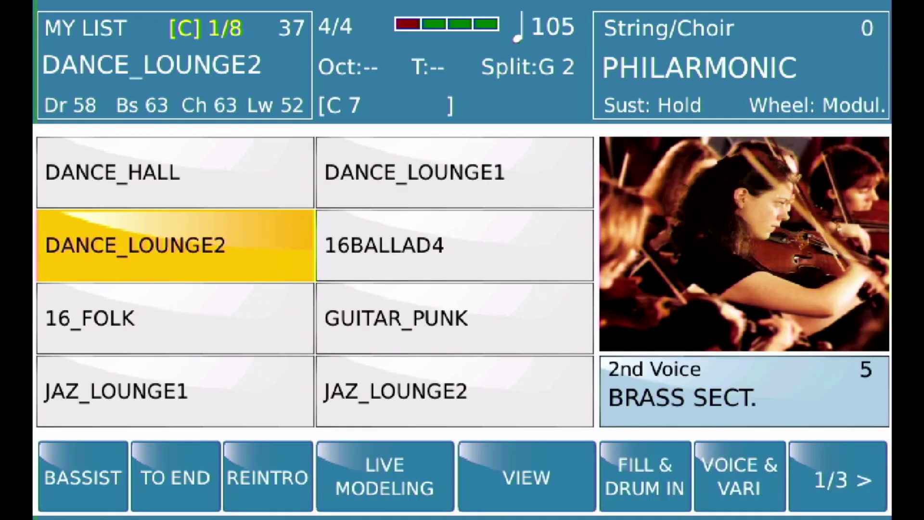
left_click(384, 245)
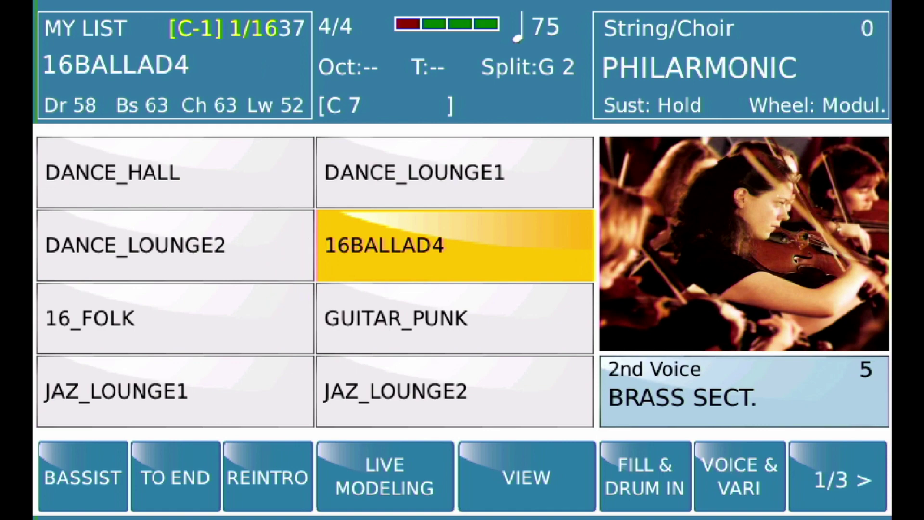
left_click(384, 245)
left_click(668, 222)
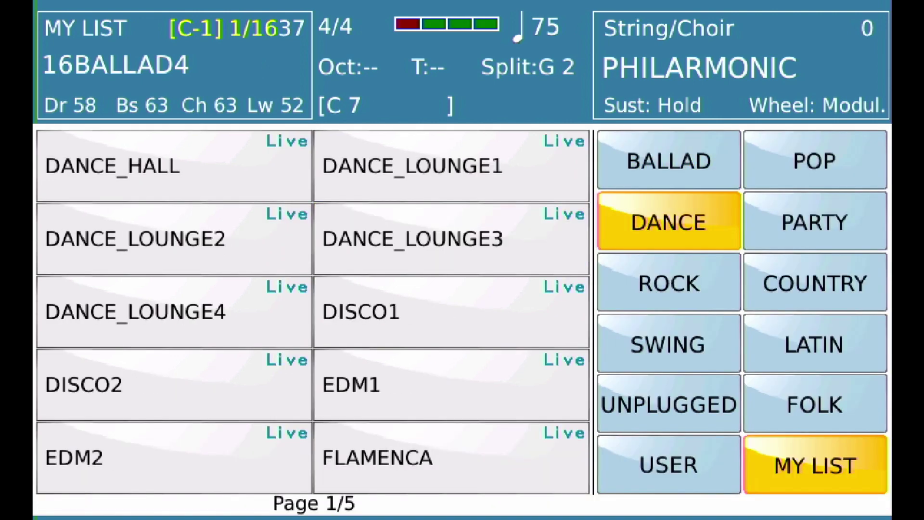
left_click(451, 239)
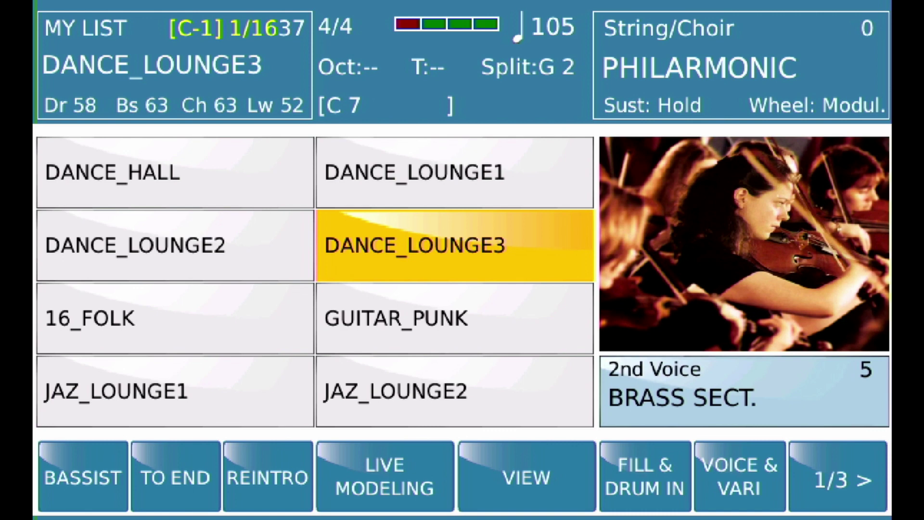
In My List, replace 16_FOLK with BOOGIE_WOOGIE and GUITAR_PUNK with BRITISH_ROCK from the Rock family
left_click(175, 318)
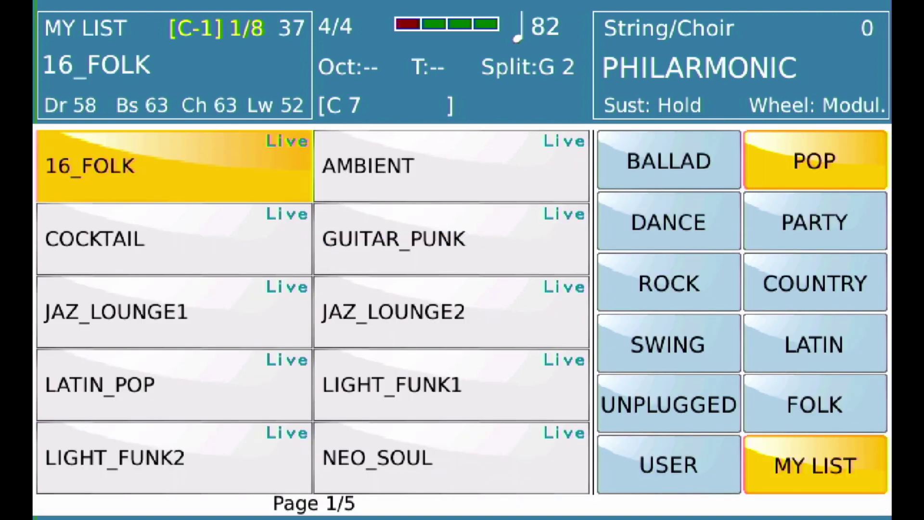
left_click(668, 283)
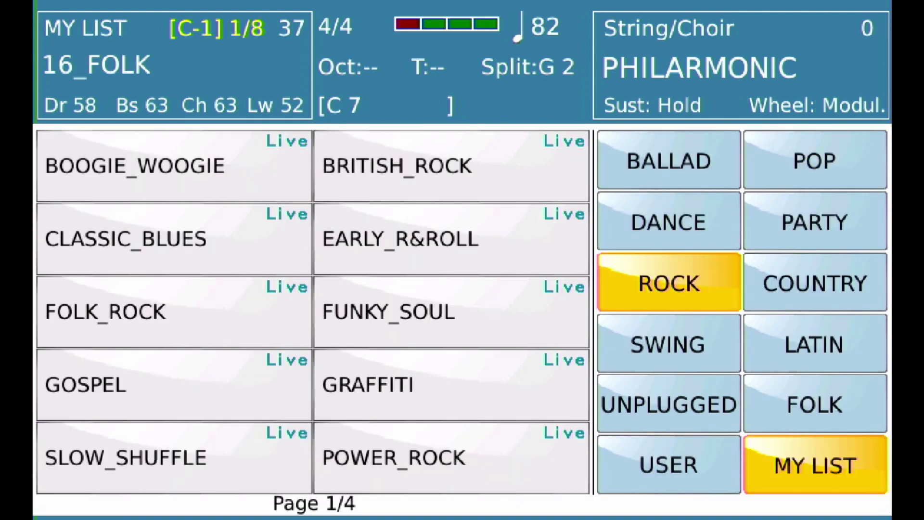
left_click(134, 165)
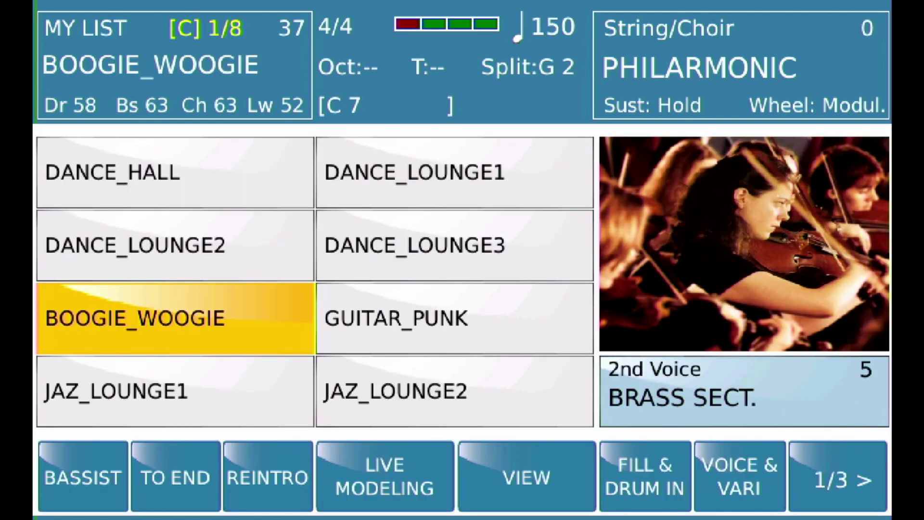
left_click(454, 318)
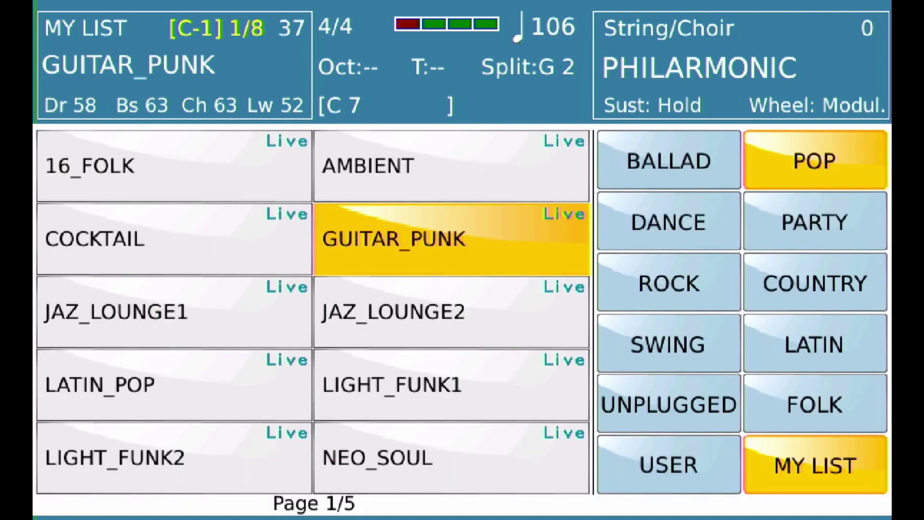
left_click(669, 283)
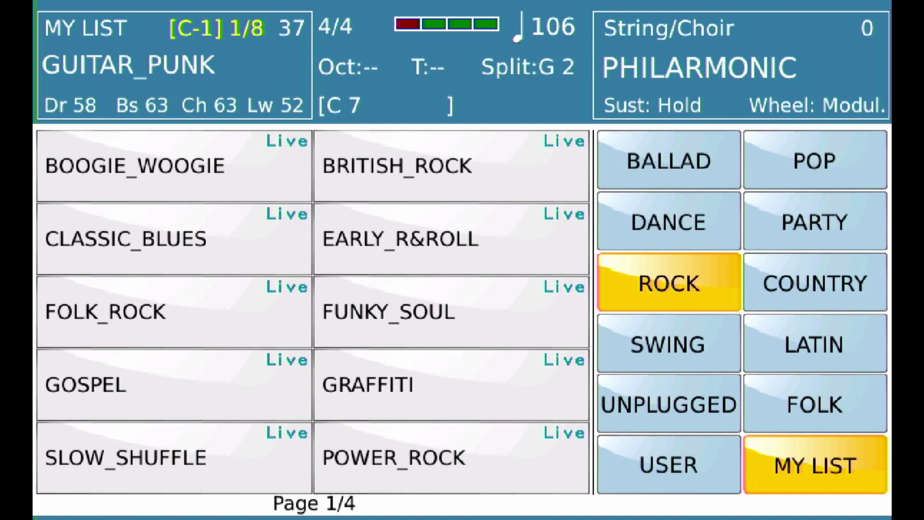
left_click(397, 166)
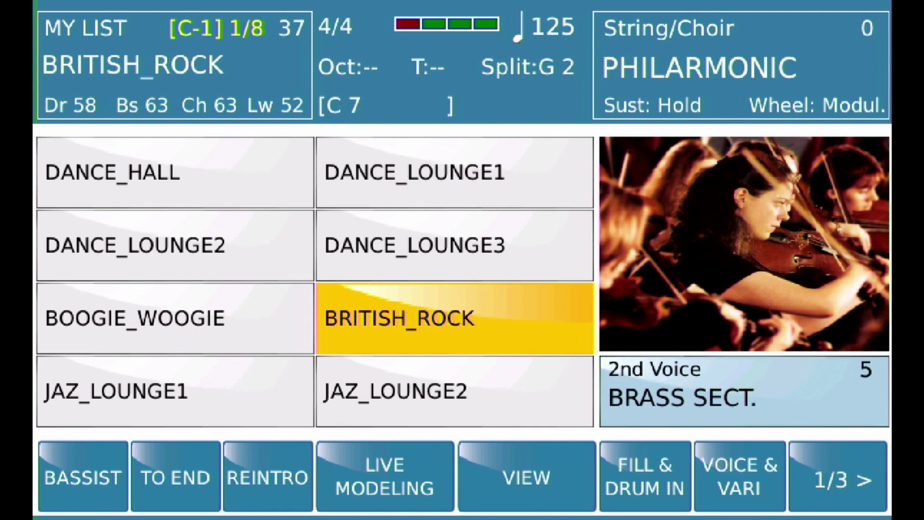
In My List, replace JAZ_LOUNGE1 with CTRY_SHUFFLE and JAZ_LOUNGE2 with HORSE_WALK from the Country family, then return to the main view
left_click(176, 391)
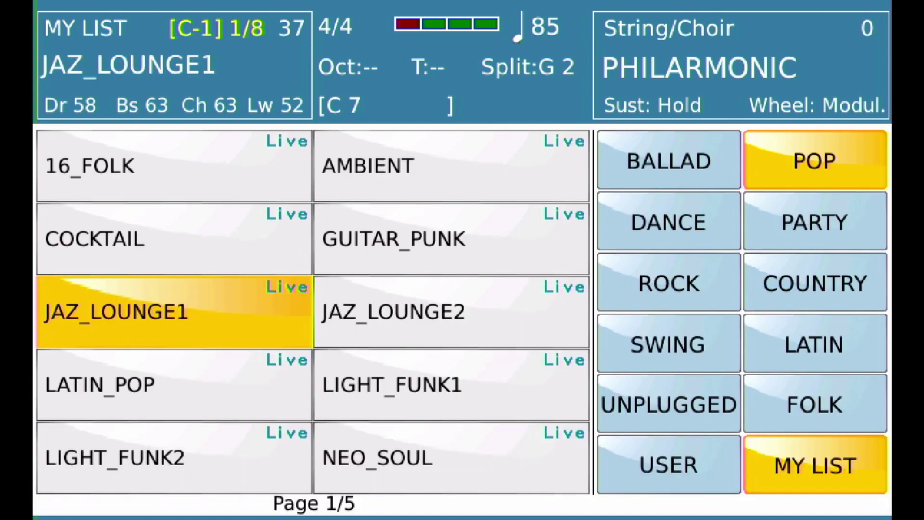
left_click(815, 283)
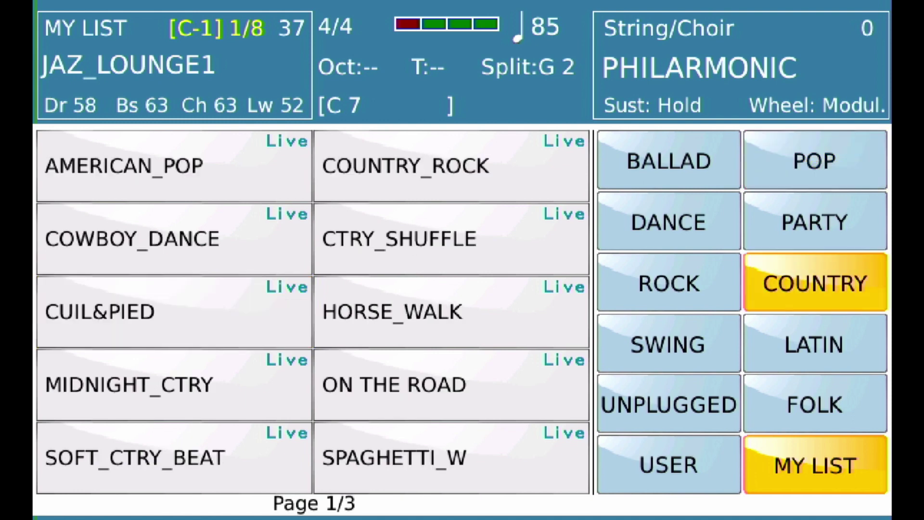
left_click(450, 238)
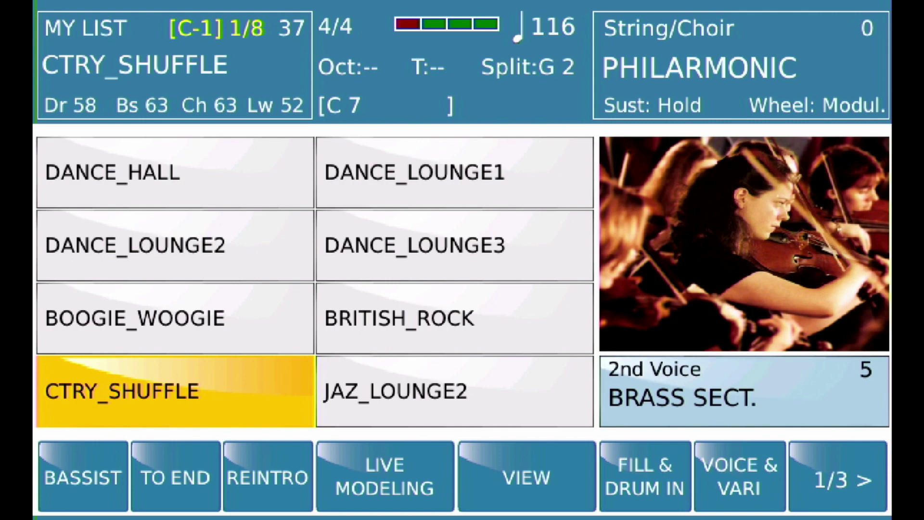
left_click(453, 392)
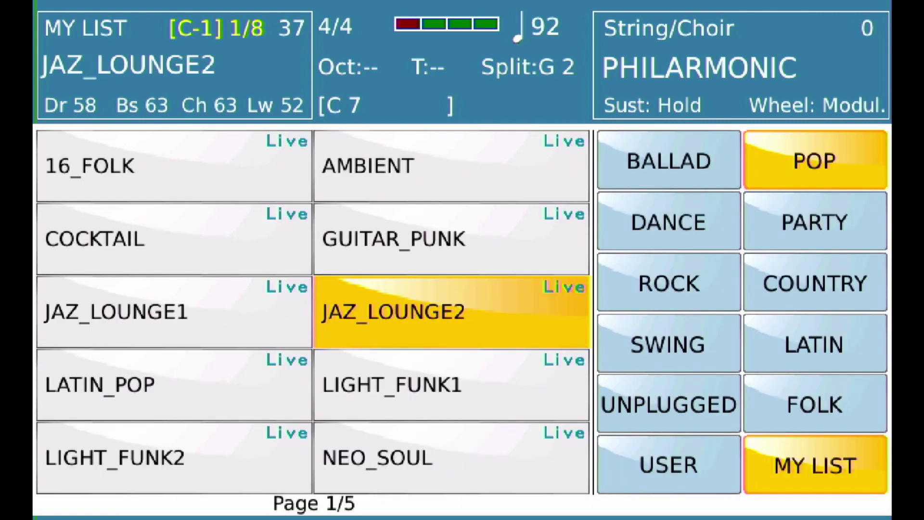
left_click(814, 283)
left_click(392, 312)
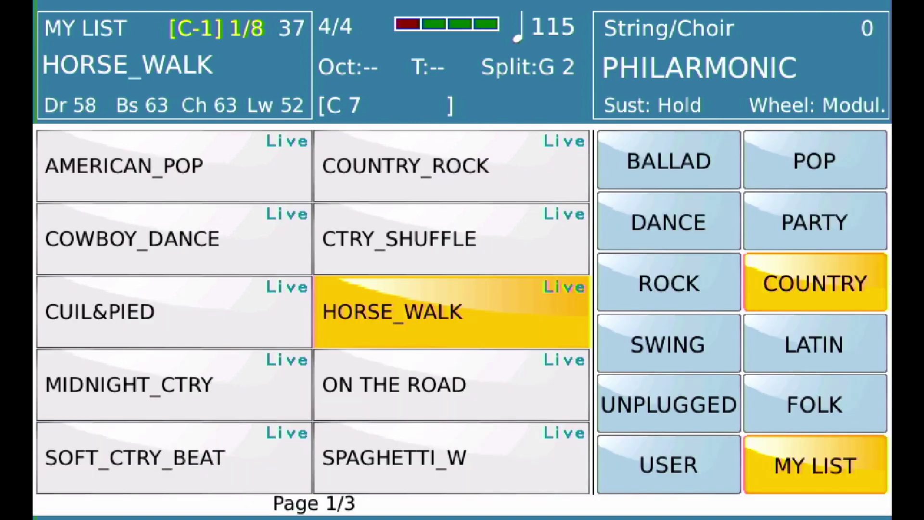
left_click(668, 161)
key("Escape")
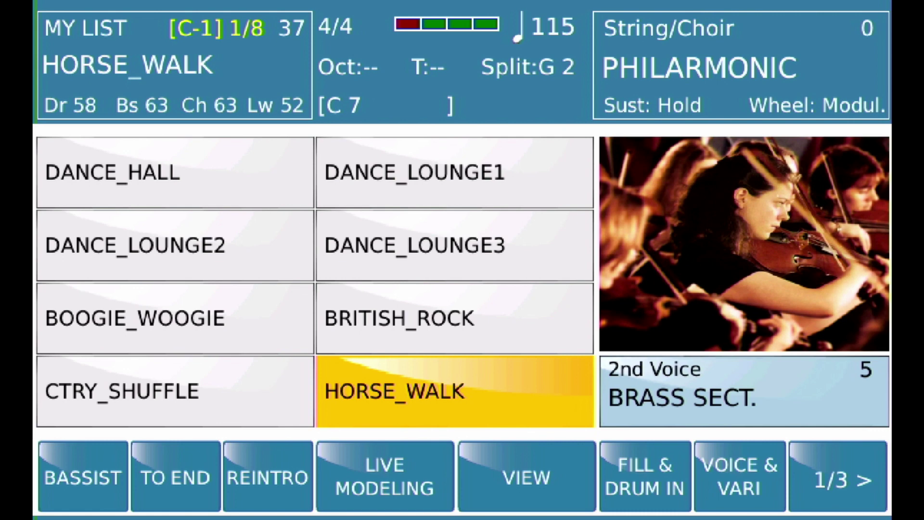
Look through the styles on the other My List pages and return to the page starting with DANCE_HALL
key("Page_Down")
key("Page_Down")
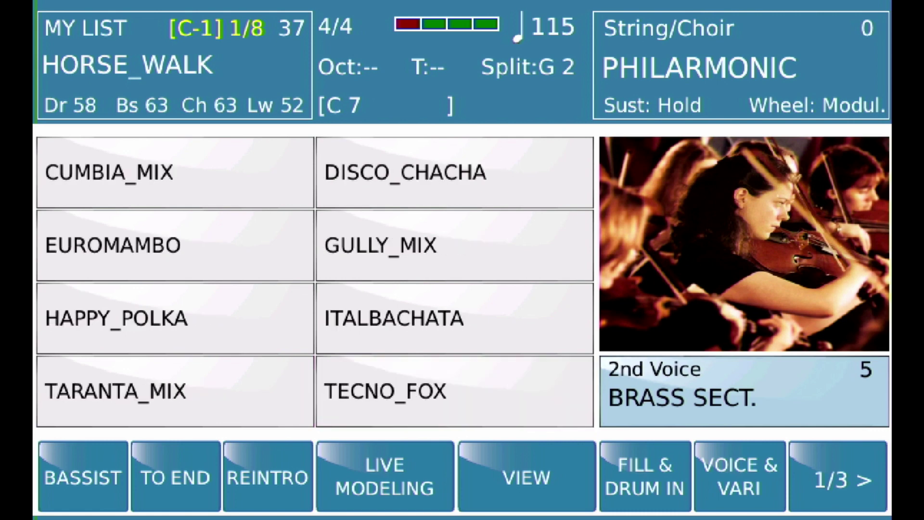
key("Page_Down")
key("Page_Up")
key("Page_Down")
key("Page_Up")
key("Page_Down")
key("Page_Down")
key("Page_Down")
key("Page_Down")
key("Page_Down")
key("Page_Down")
key("Page_Down")
scroll(316, 282, "down", 3)
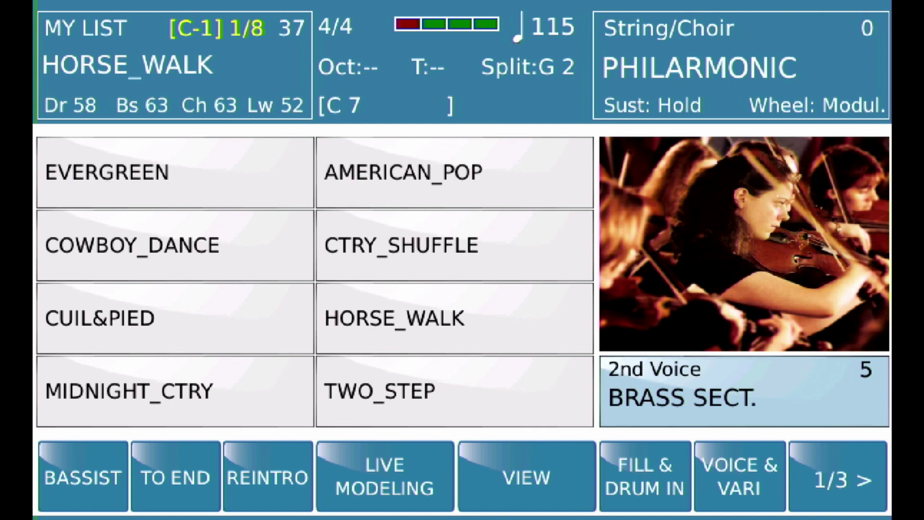
key("Page_Up")
key("Page_Up")
key("Page_Down")
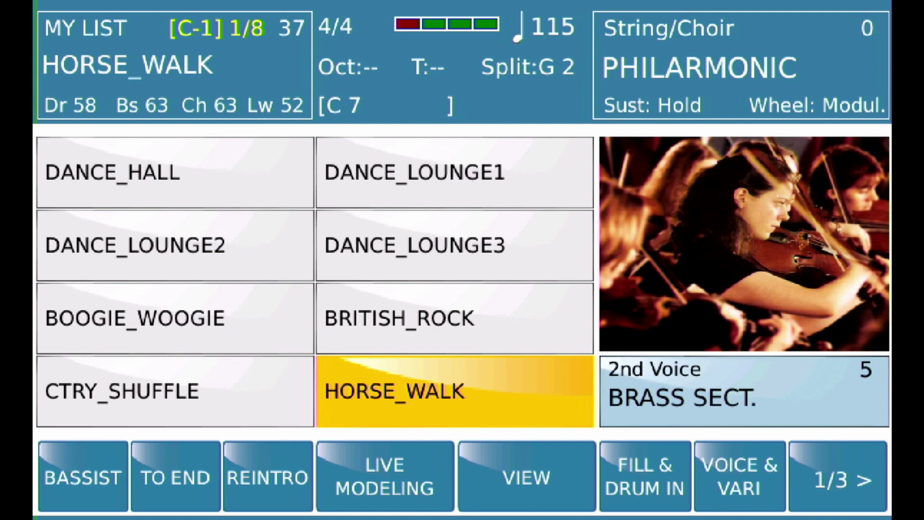
Replace BRITISH_ROCK in My List with CHURCH_CHOIR from the Unplugged family
left_click(454, 318)
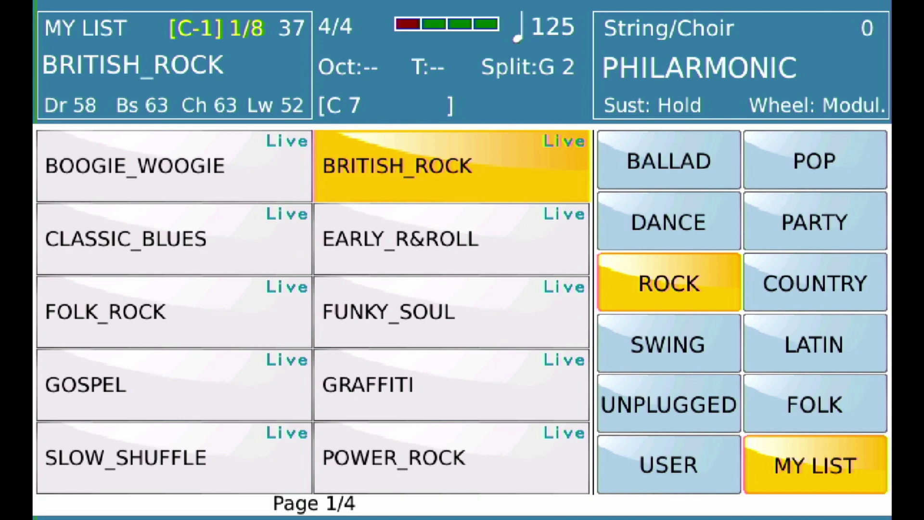
left_click(669, 403)
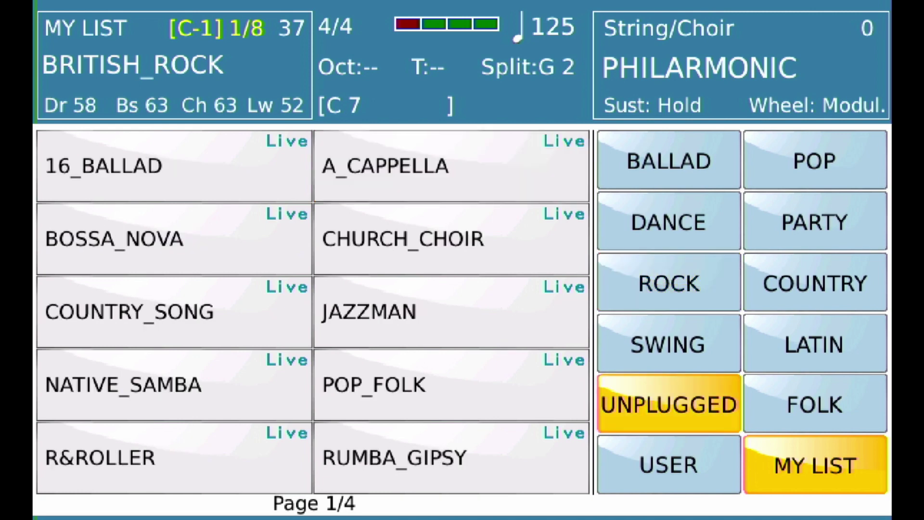
left_click(403, 239)
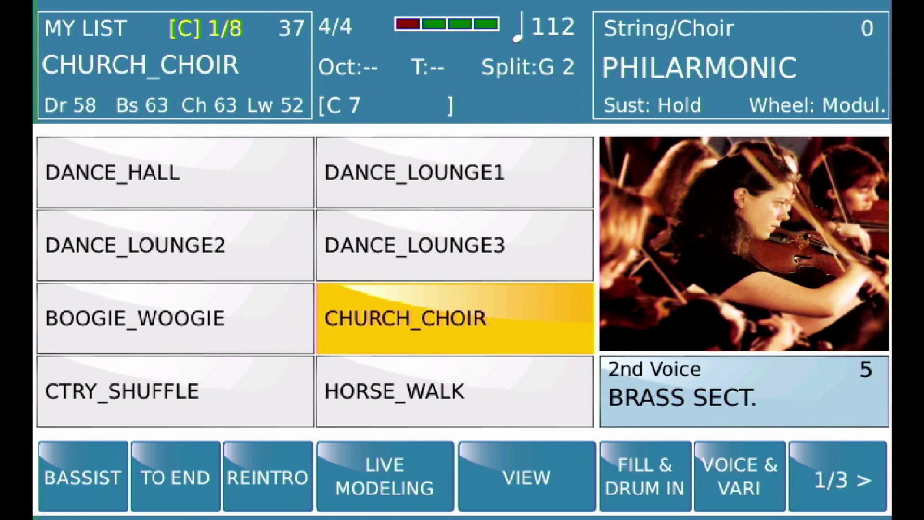
View the Unplugged family's style page, switch back to My List and look through its other pages
left_click(174, 65)
left_click(404, 238)
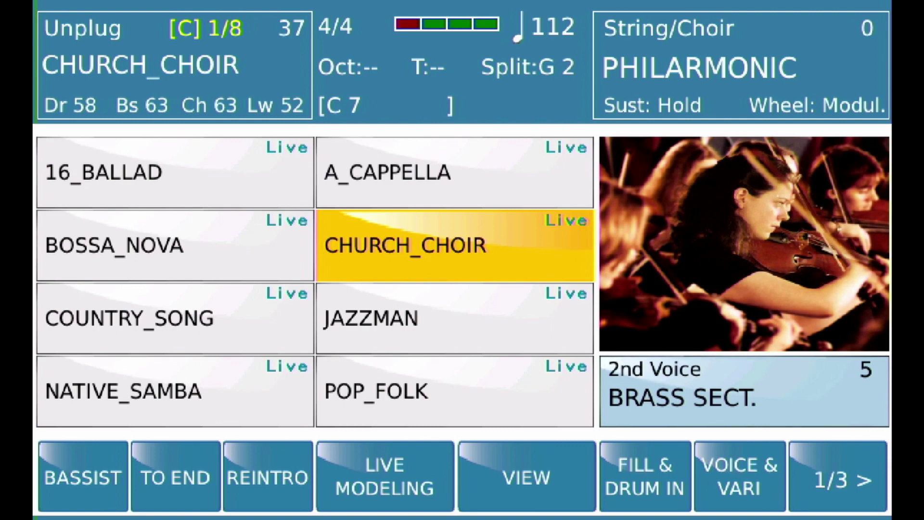
left_click(140, 65)
left_click(814, 465)
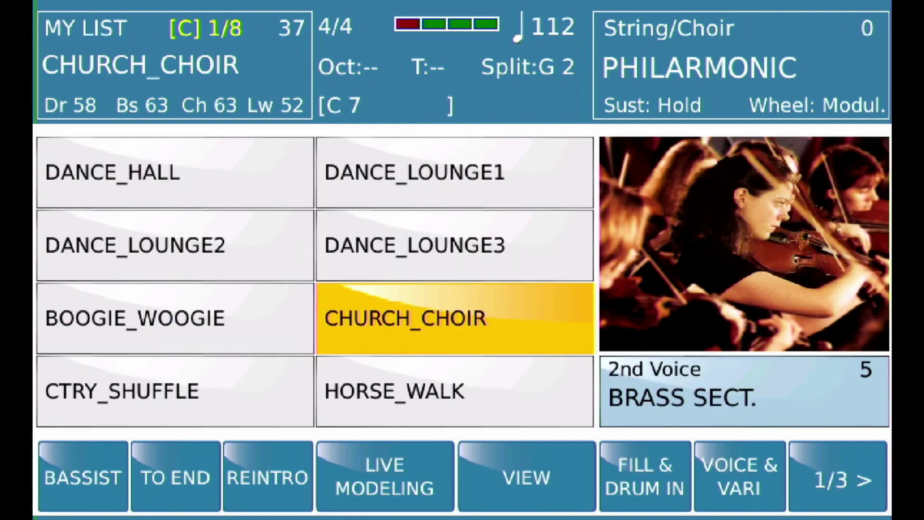
key("Page_Down")
key("Page_Down")
key("Page_Down")
key("Page_Down")
key("Page_Down")
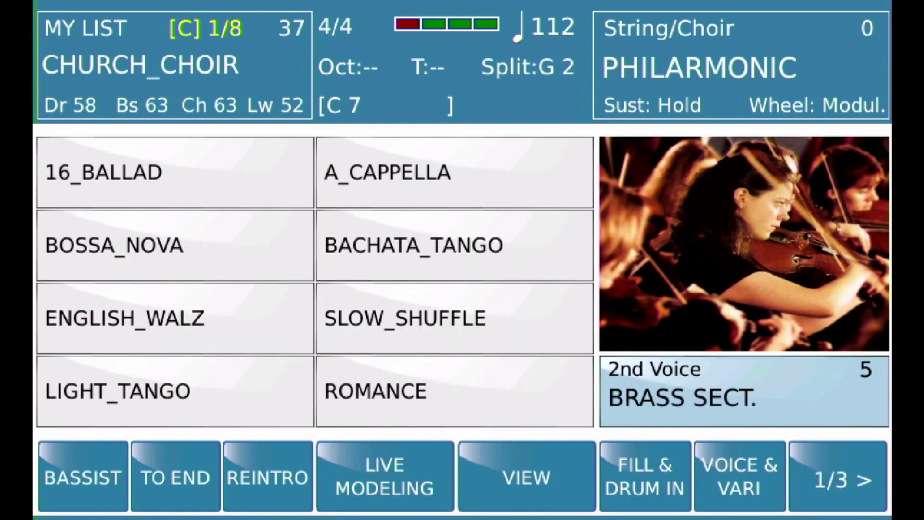